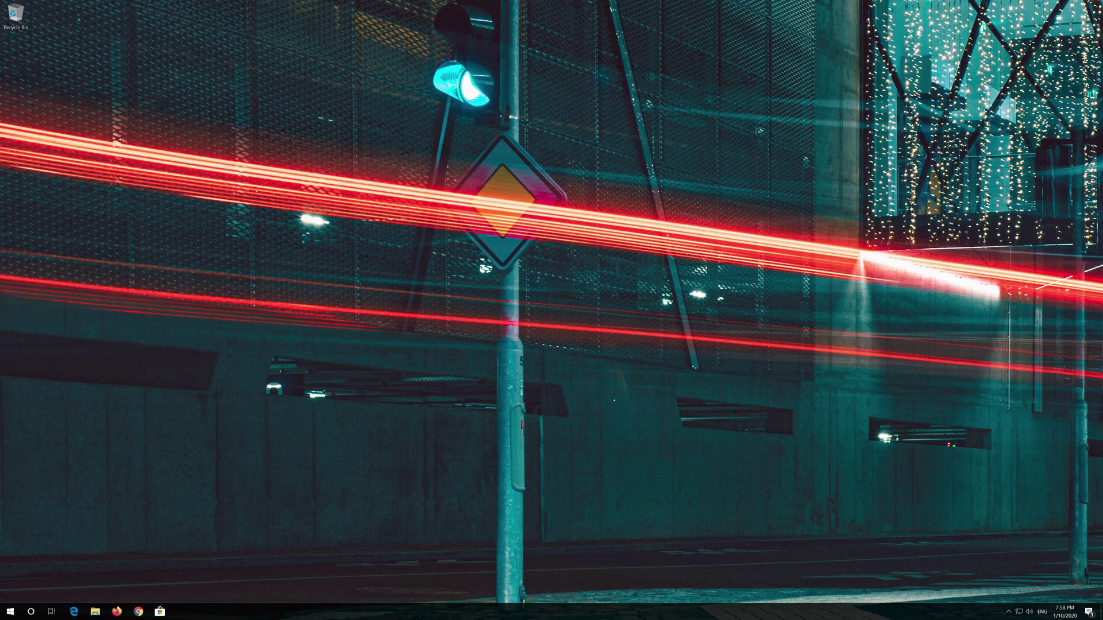
# - Launch Windows Settings from the Start menu and go to Network & Internet
pyautogui.press('super')
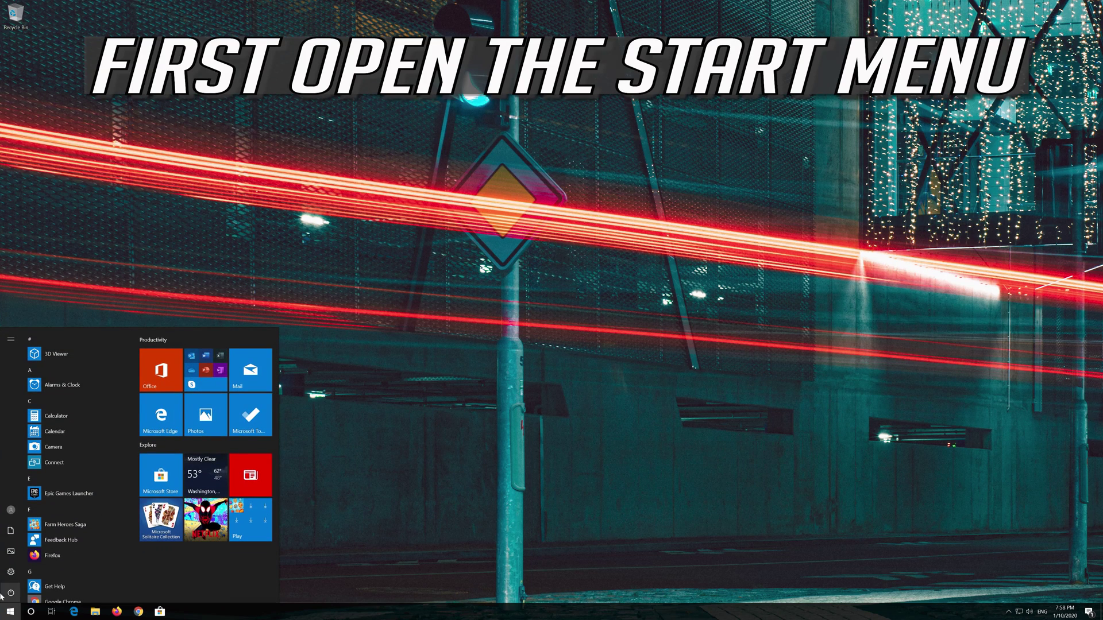
pyautogui.moveTo(11, 572)
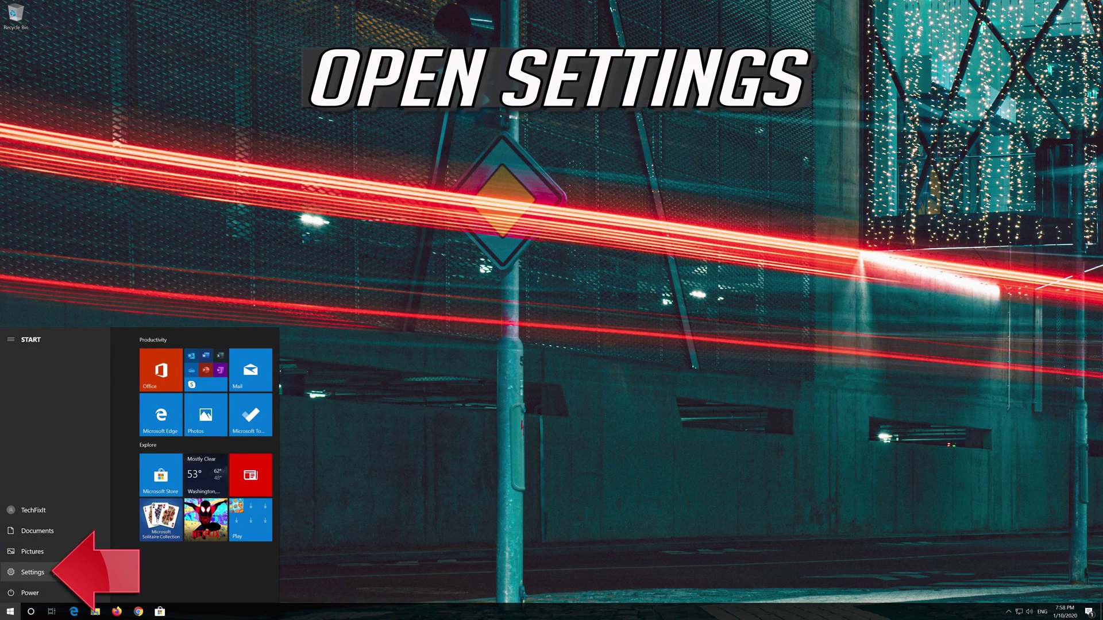
pyautogui.click(32, 572)
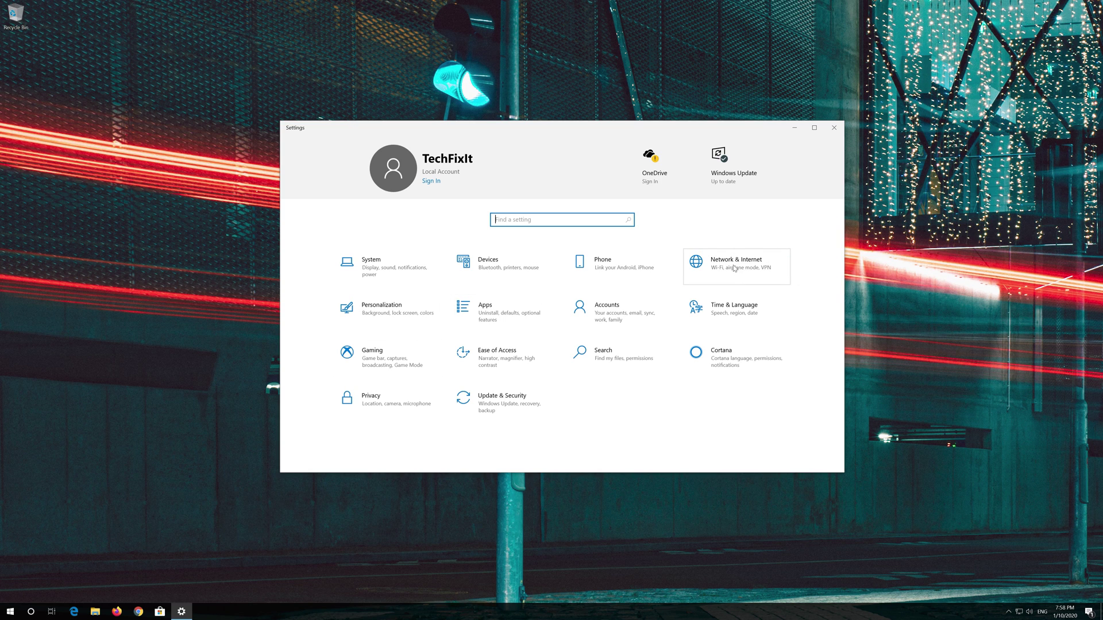
pyautogui.click(734, 268)
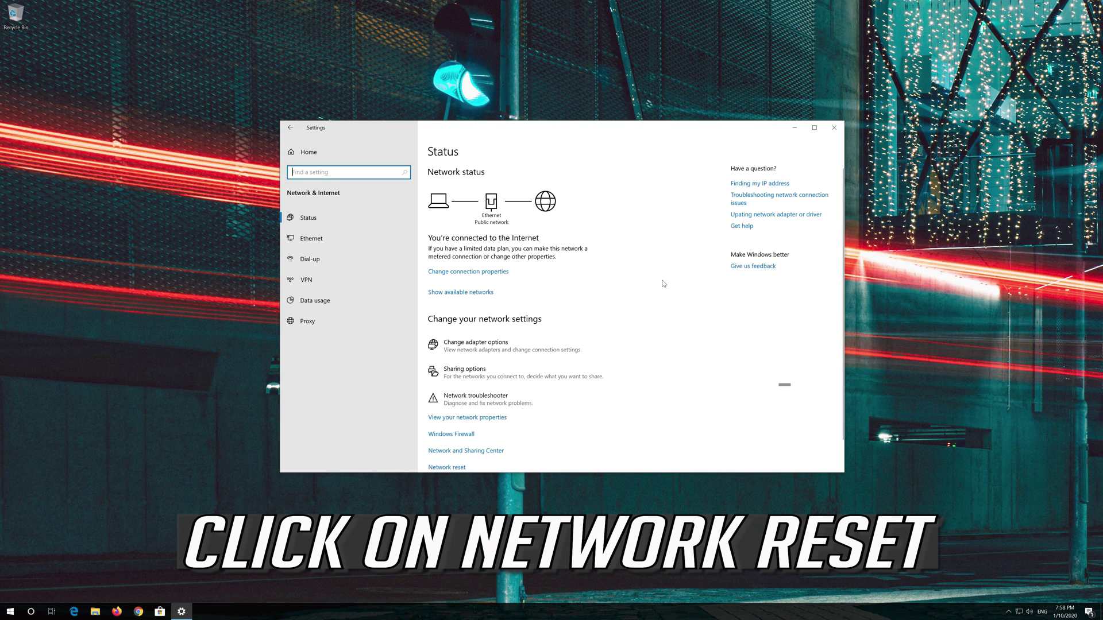
# - Scroll the Network & Internet Status page down to the Network reset link and open it
pyautogui.scroll(-1, 531, 310)
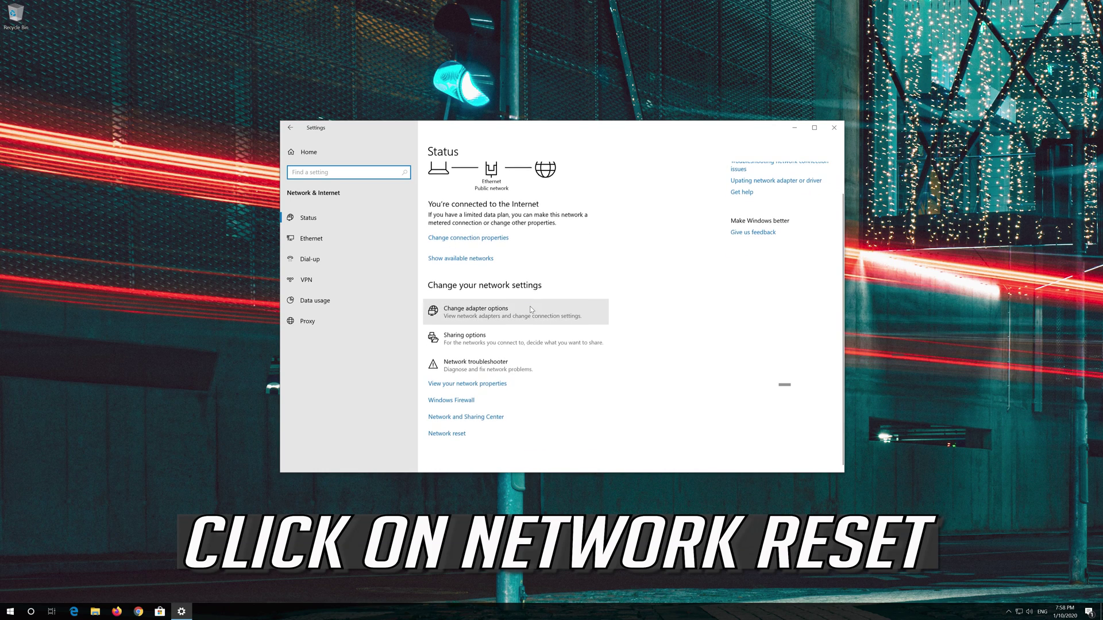
pyautogui.click(454, 435)
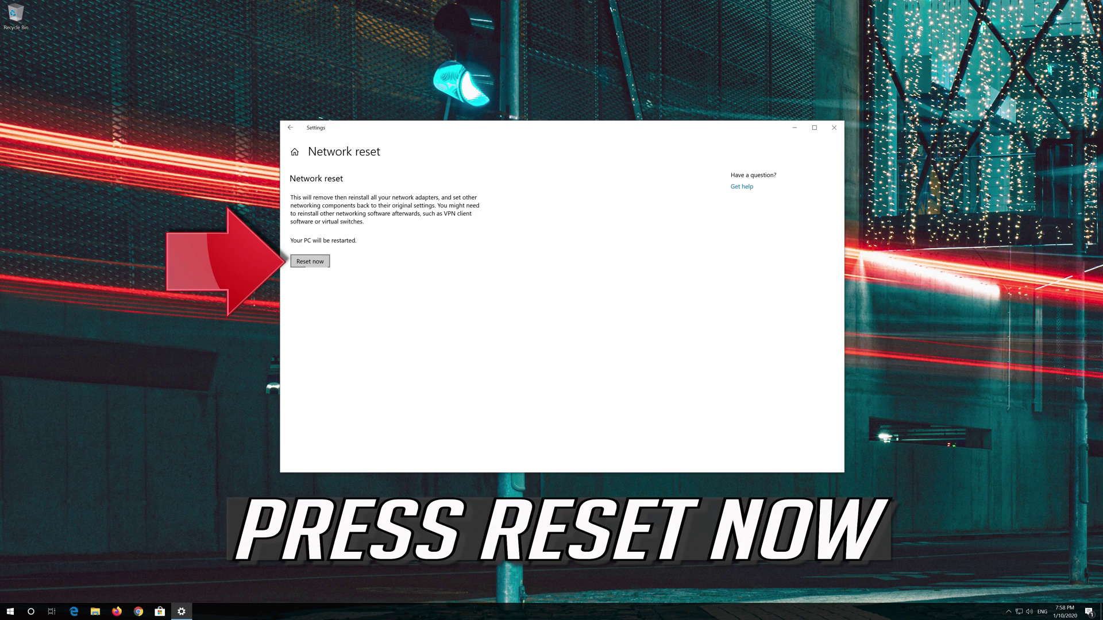
# - Reset all network adapters and settings, confirming Yes and dismissing the sign-out notice
pyautogui.click(309, 261)
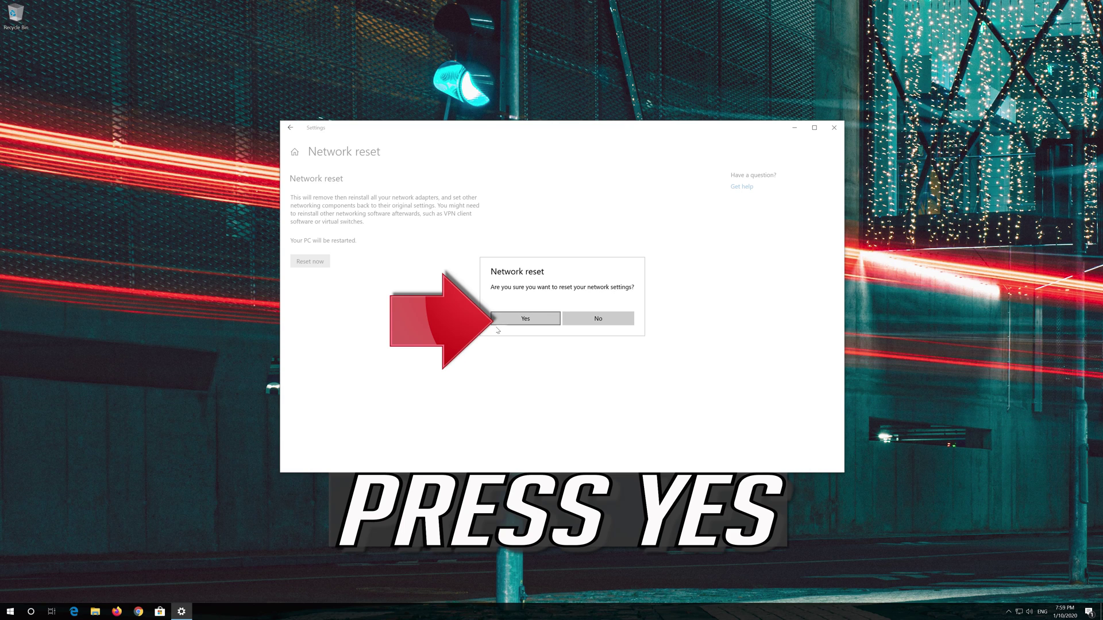
pyautogui.click(525, 319)
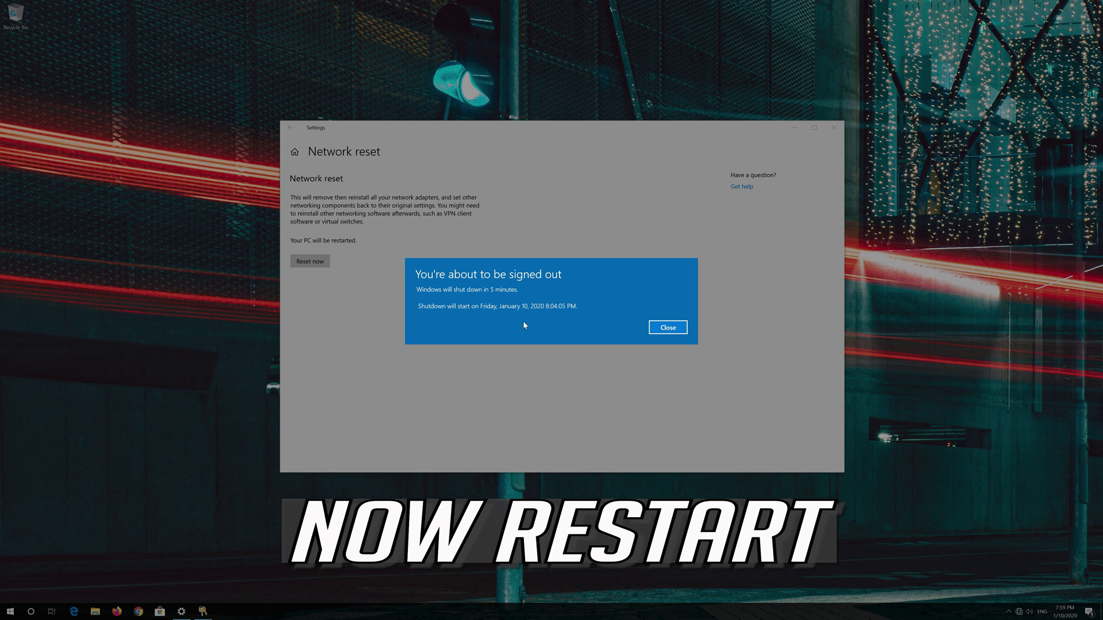
pyautogui.click(684, 329)
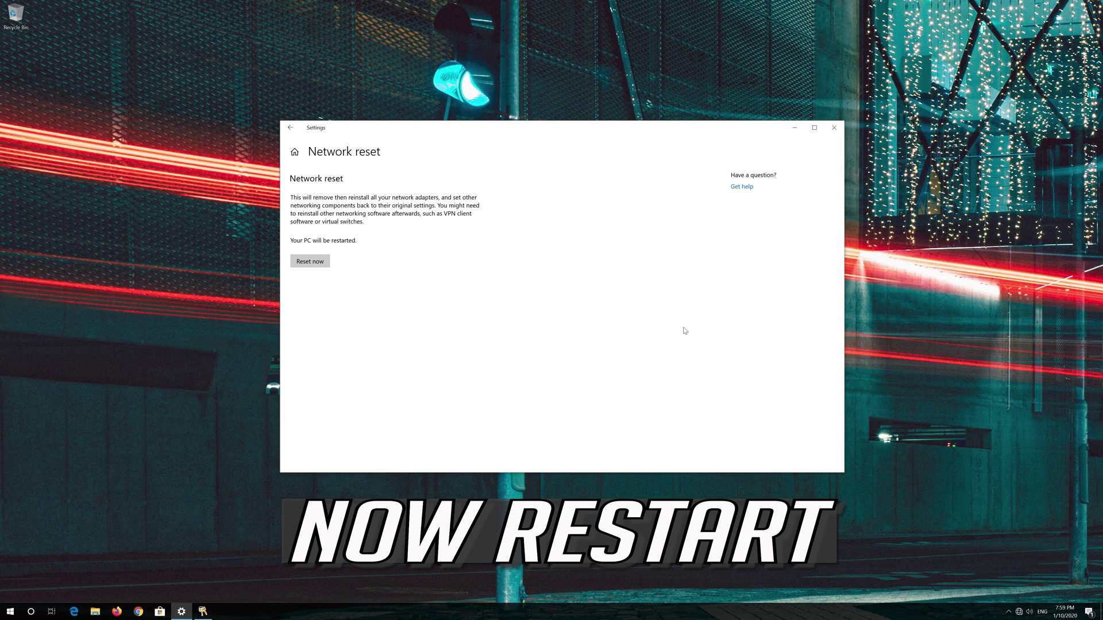
# - Close the Settings window and bring up the Start menu
pyautogui.click(834, 128)
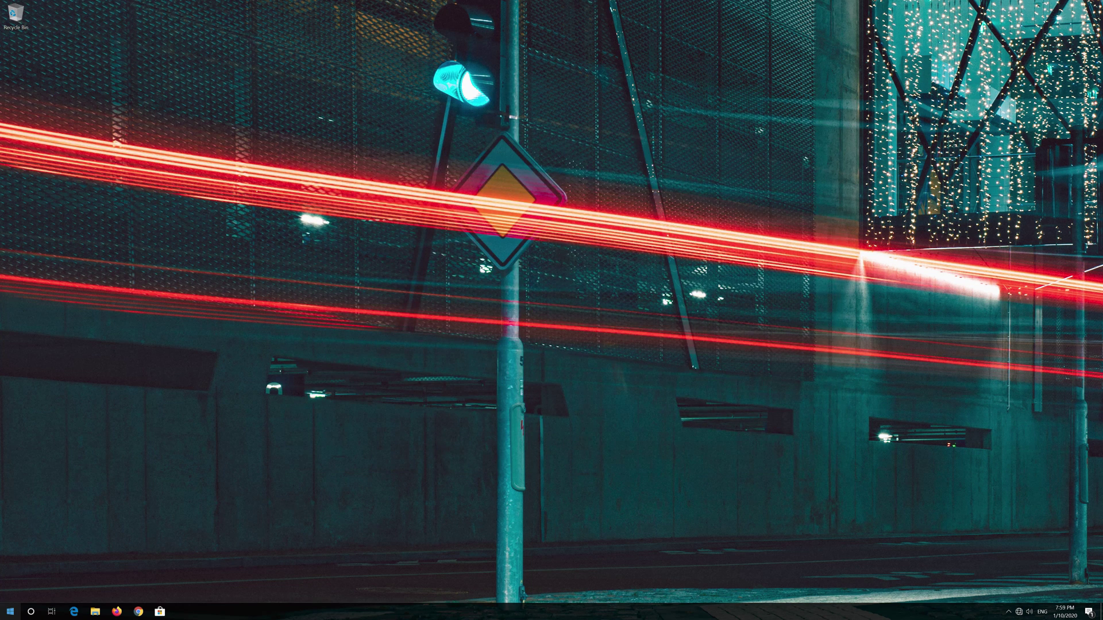
pyautogui.click(10, 611)
pyautogui.moveTo(11, 591)
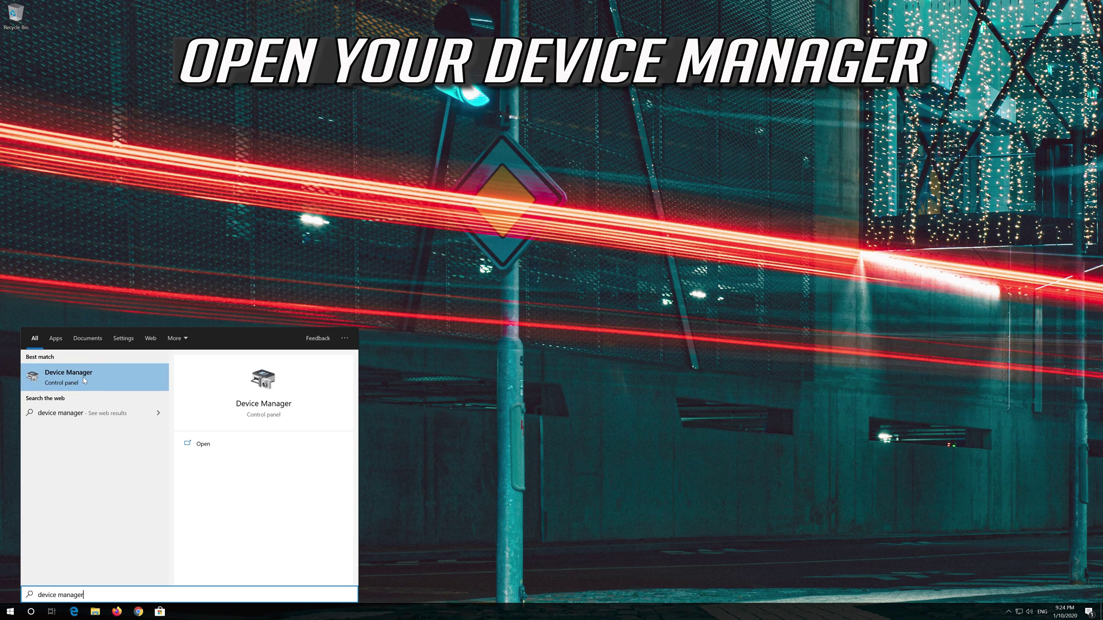
# - Launch Device Manager from the 'device manager' best match in Start search
pyautogui.click(83, 376)
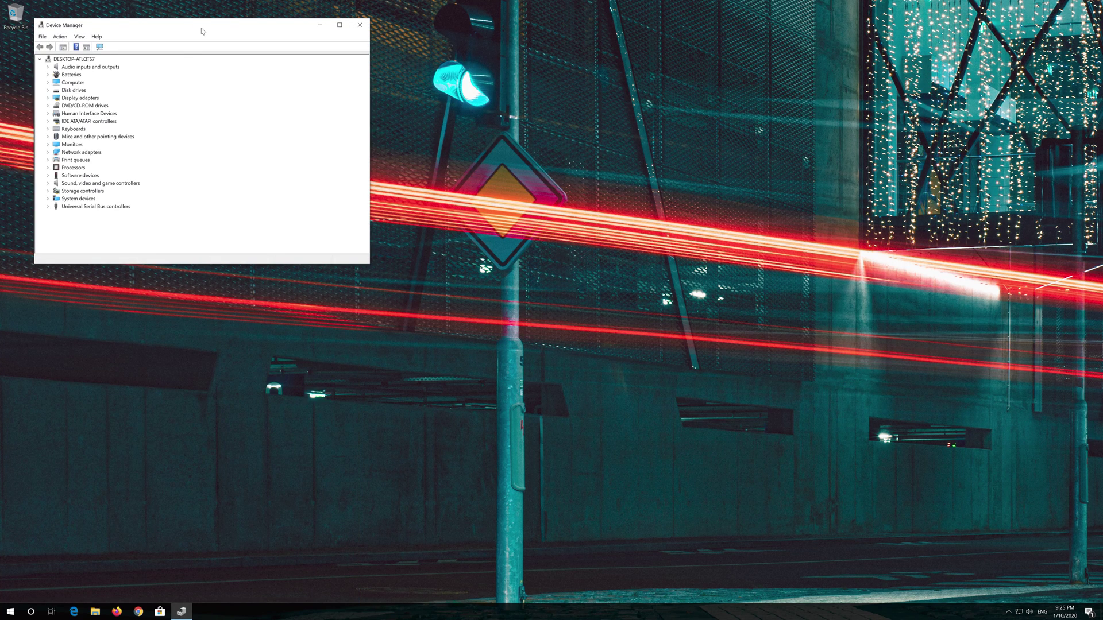
# - Uninstall the Intel(R) PRO/1000 MT Desktop Adapter listed under Network adapters
pyautogui.moveTo(204, 30); pyautogui.dragTo(495, 147)
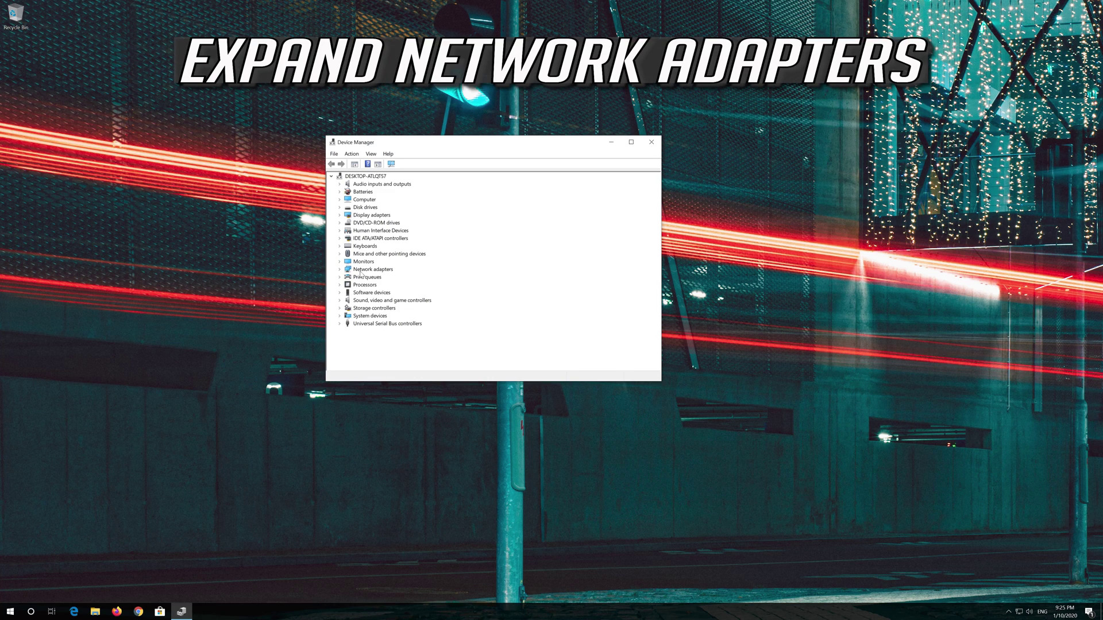
pyautogui.click(340, 269)
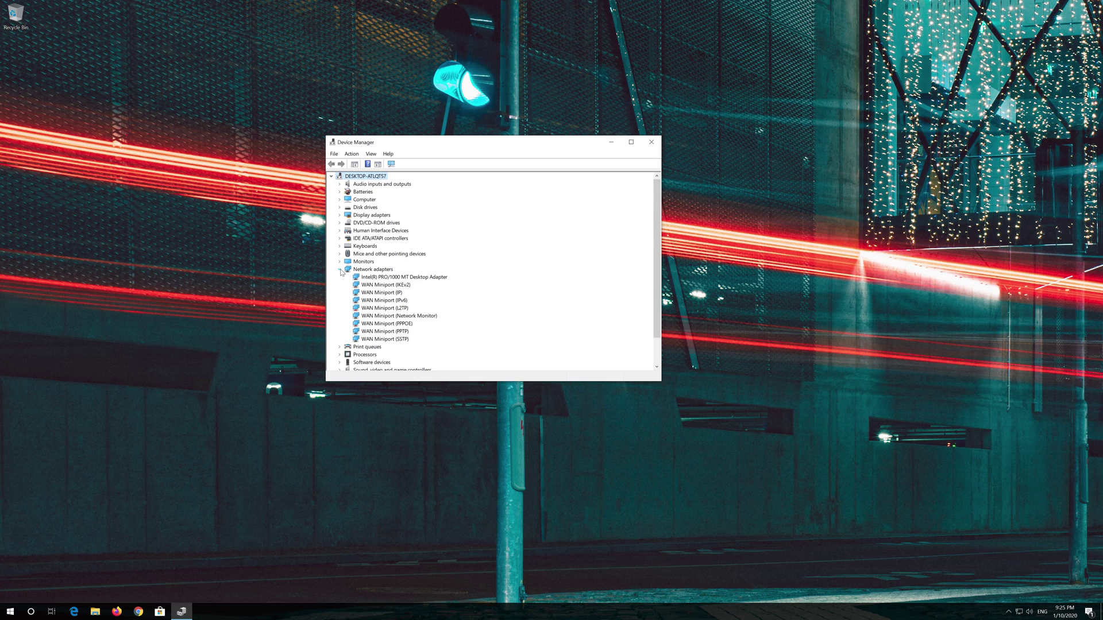
pyautogui.click(402, 277)
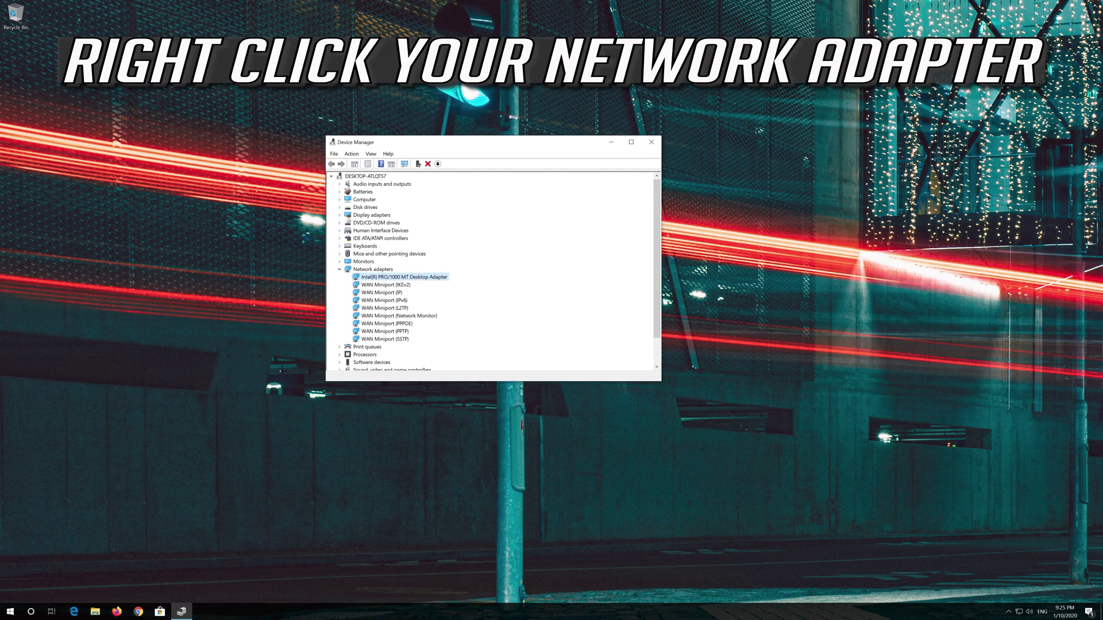
pyautogui.rightClick(408, 278)
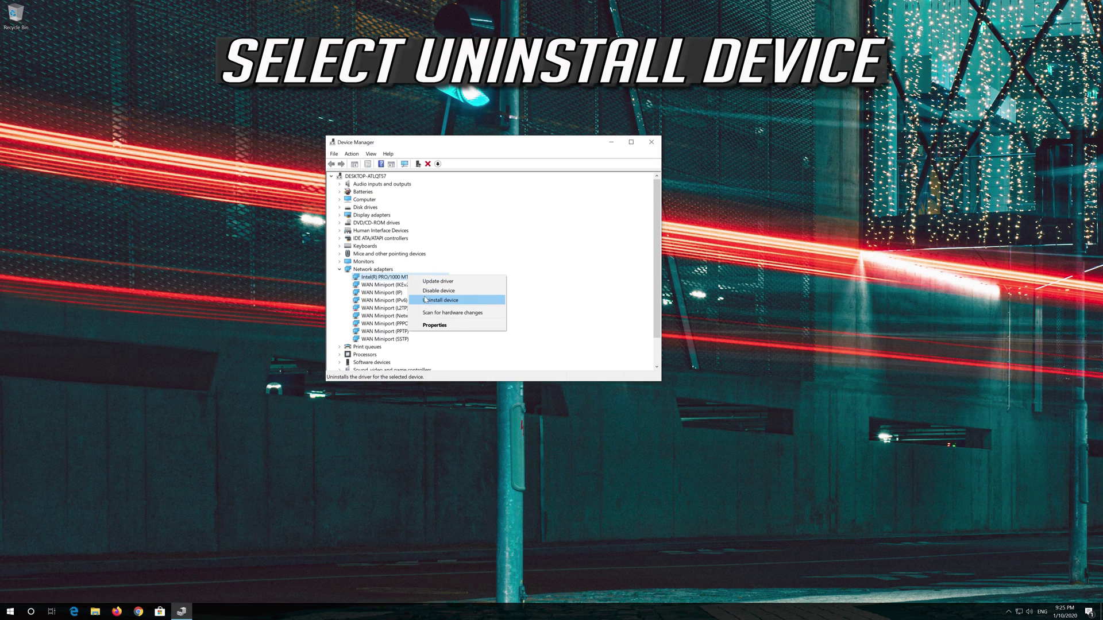
pyautogui.click(459, 300)
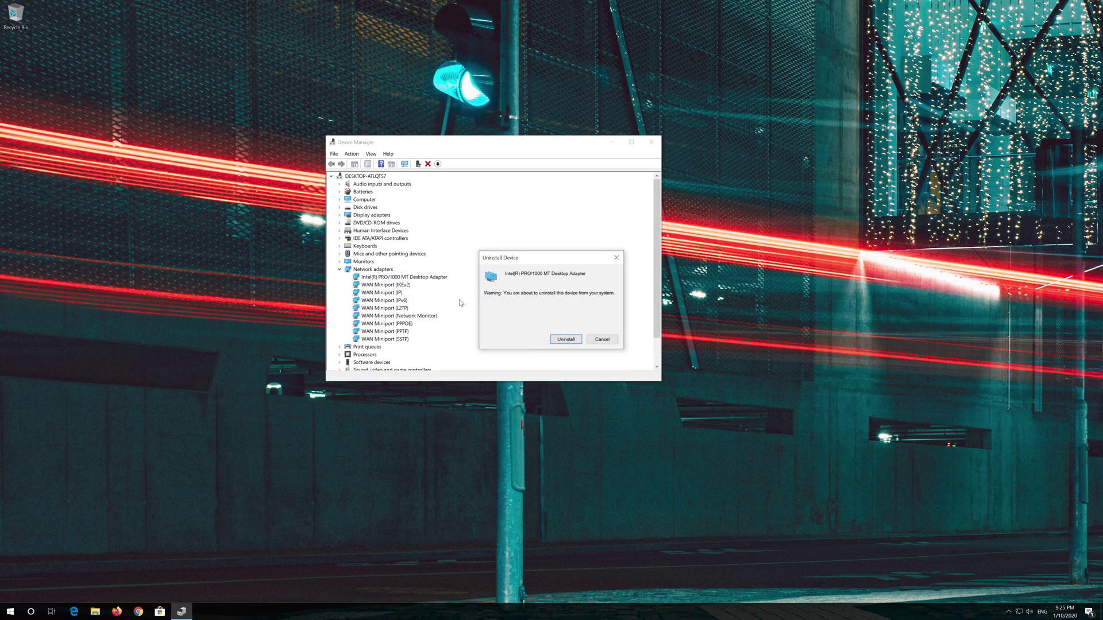
pyautogui.click(565, 339)
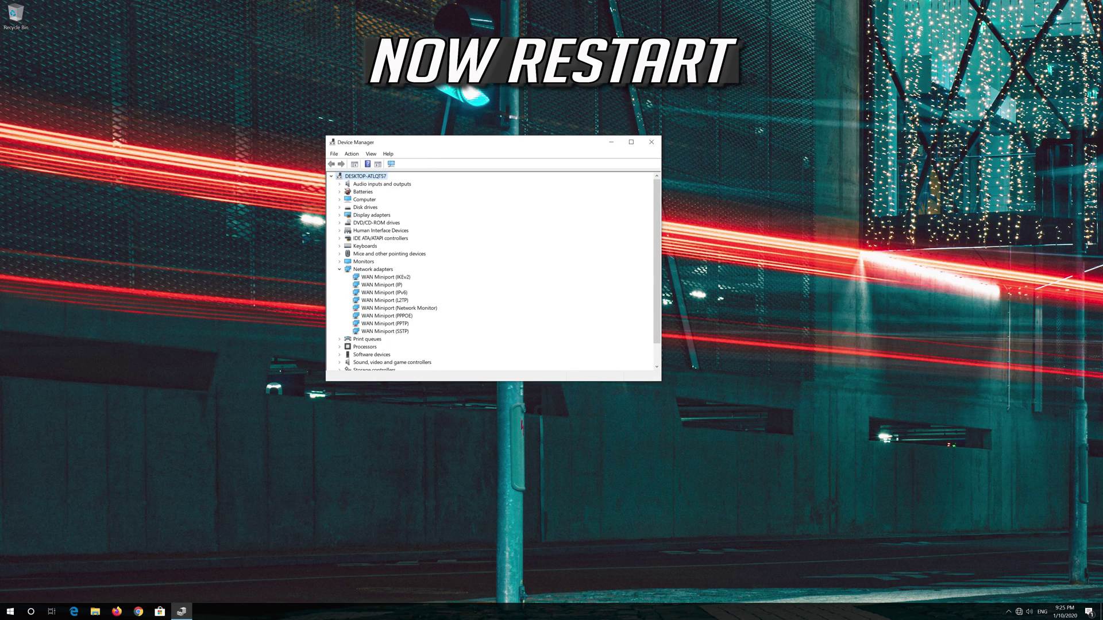
# - Close Device Manager and launch Firefox from the taskbar to test the connection
pyautogui.click(658, 147)
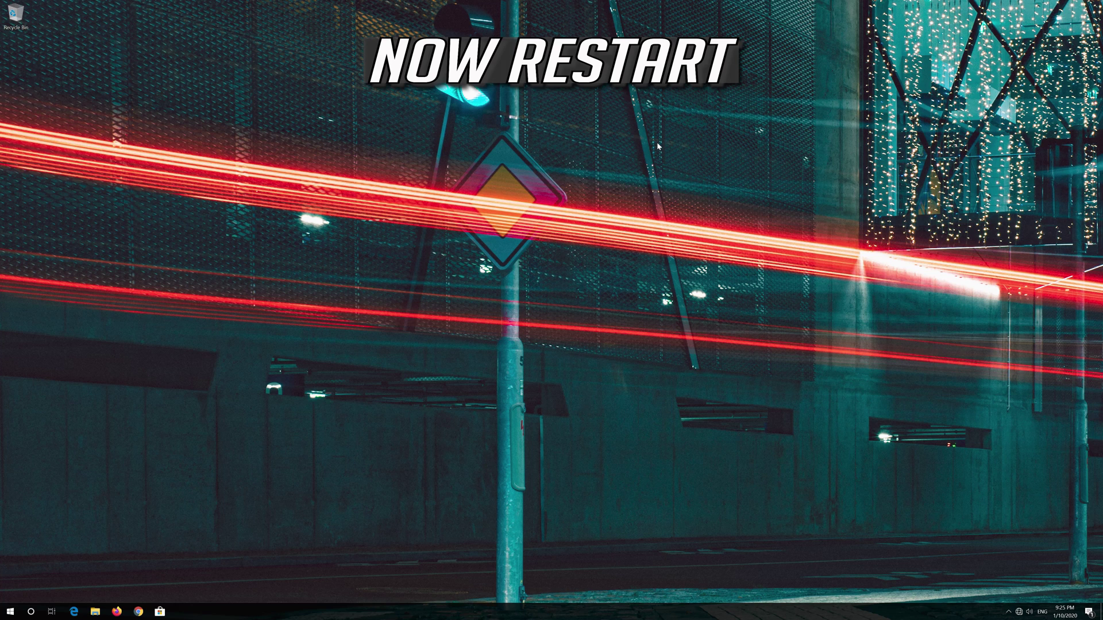
pyautogui.click(2, 613)
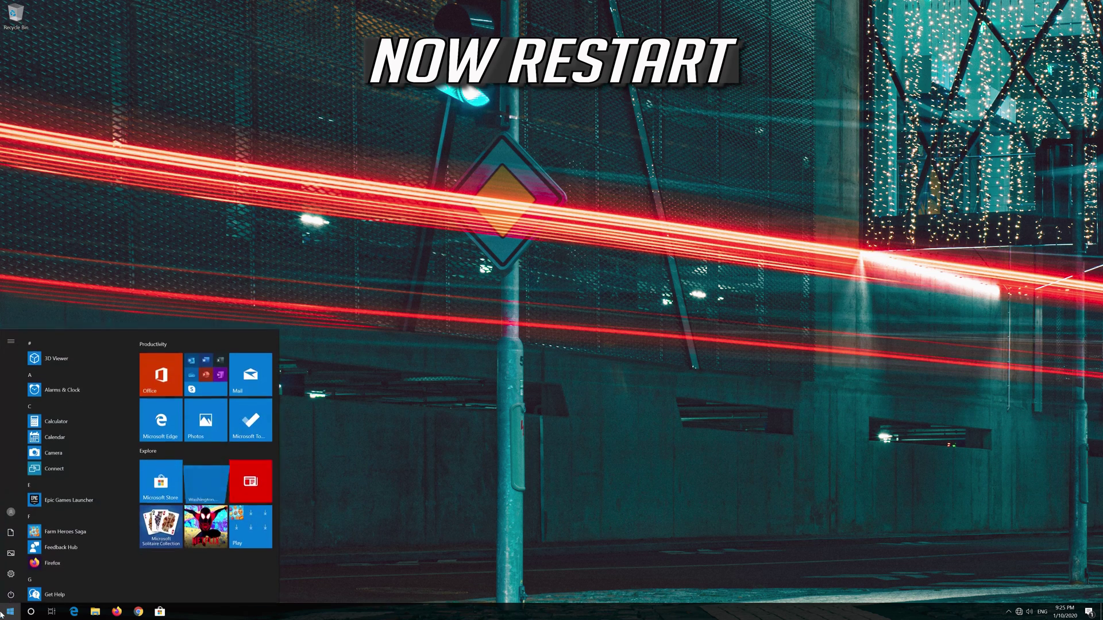
pyautogui.moveTo(11, 595)
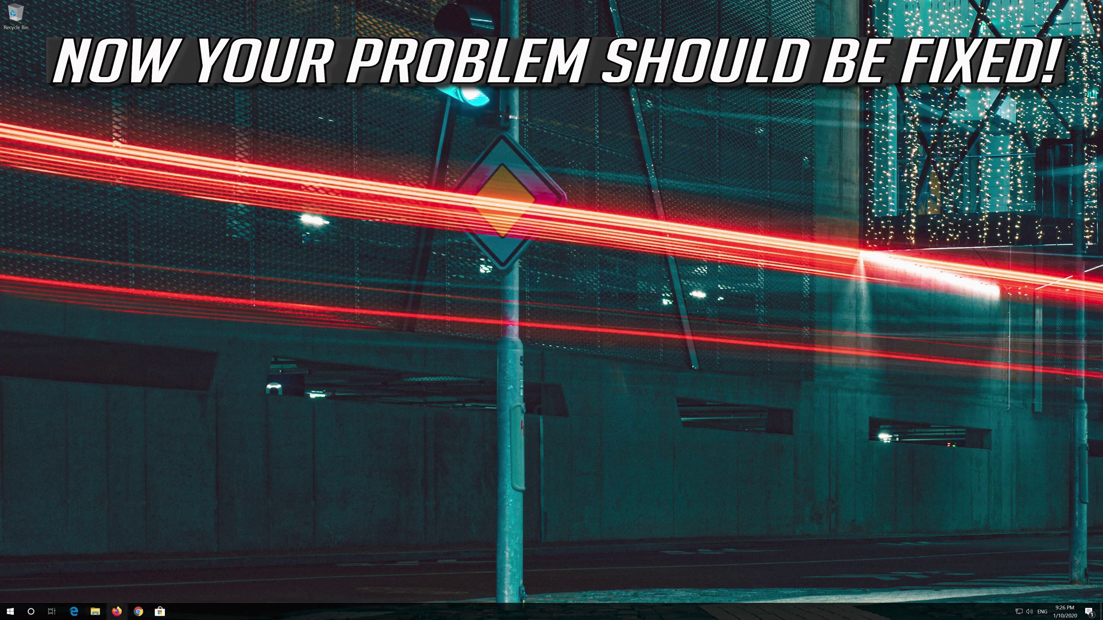
pyautogui.click(113, 614)
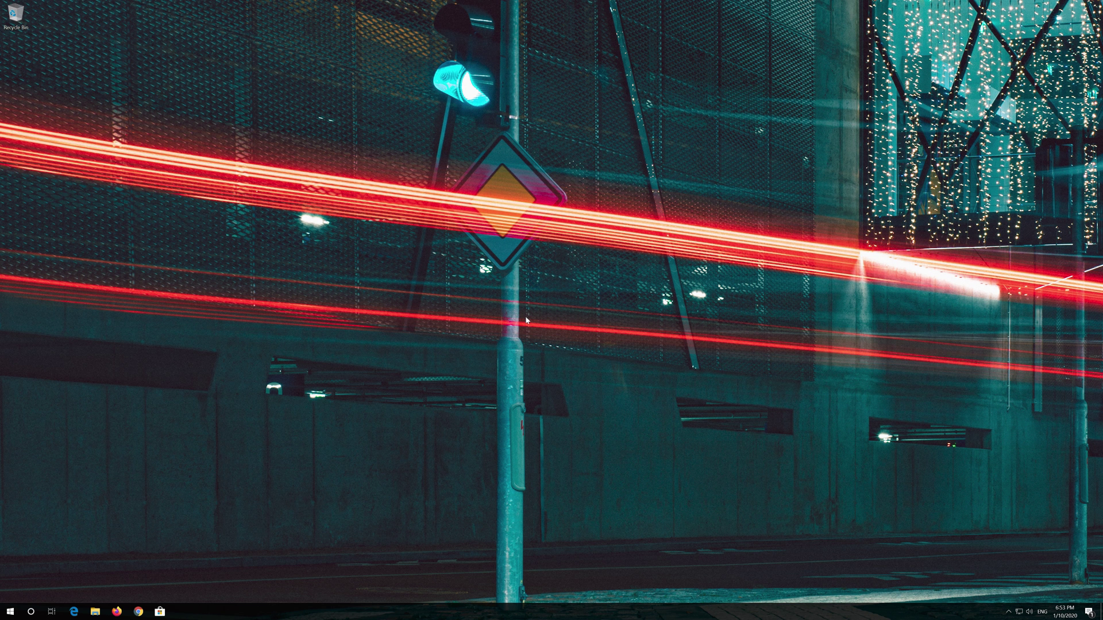
# - Search Start for 'recovery option' and open the Recovery options settings page
pyautogui.press('super')
pyautogui.write('rec')
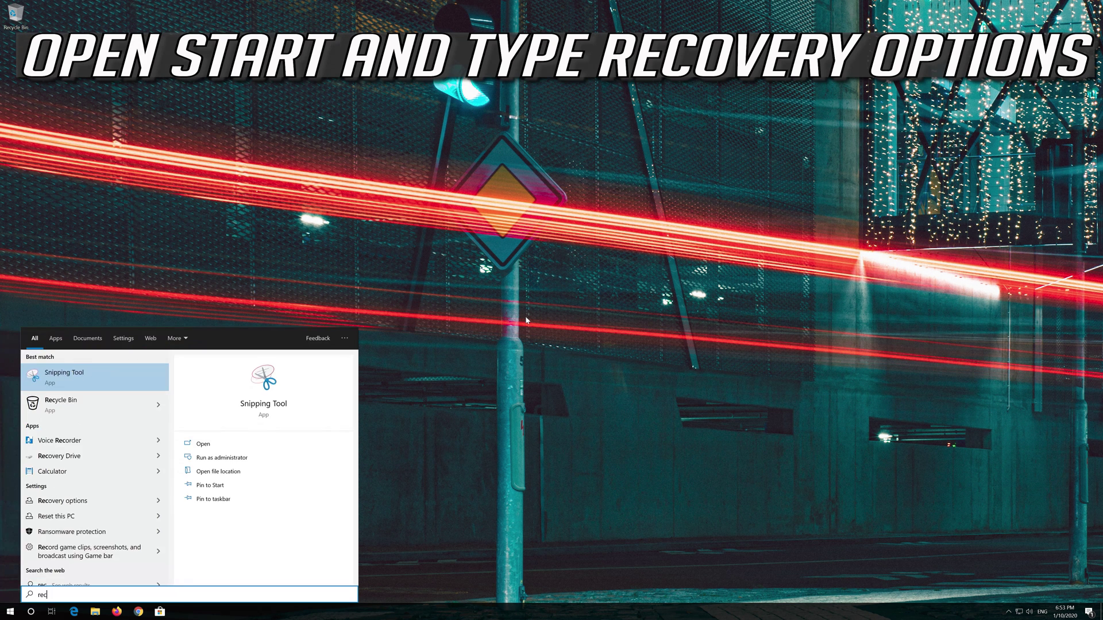
pyautogui.write('overy opt')
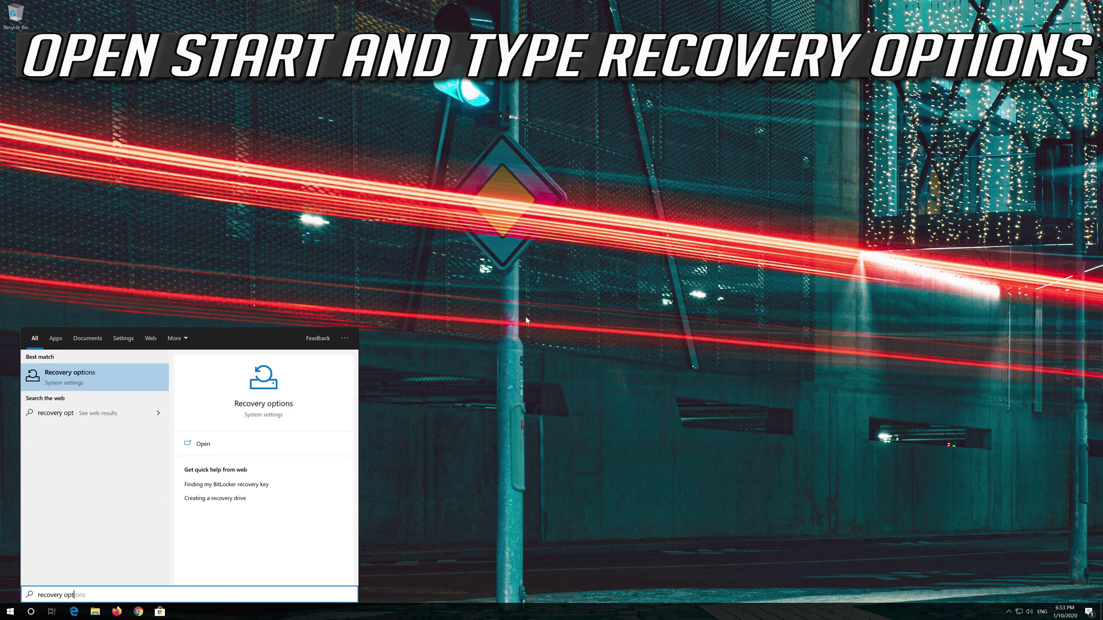
pyautogui.write('ion')
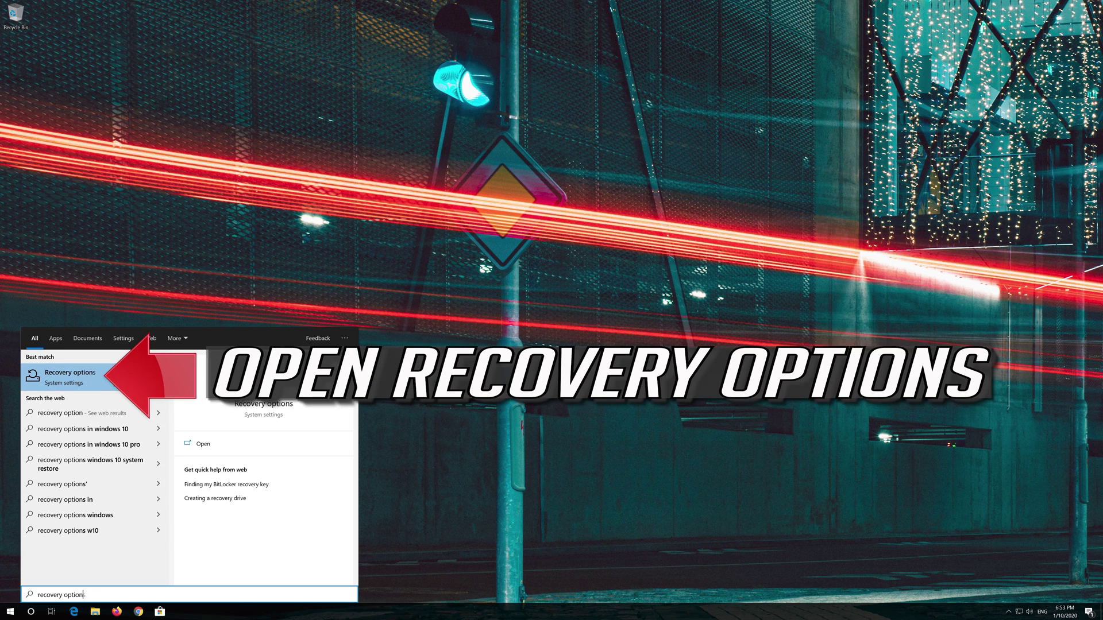
pyautogui.click(95, 380)
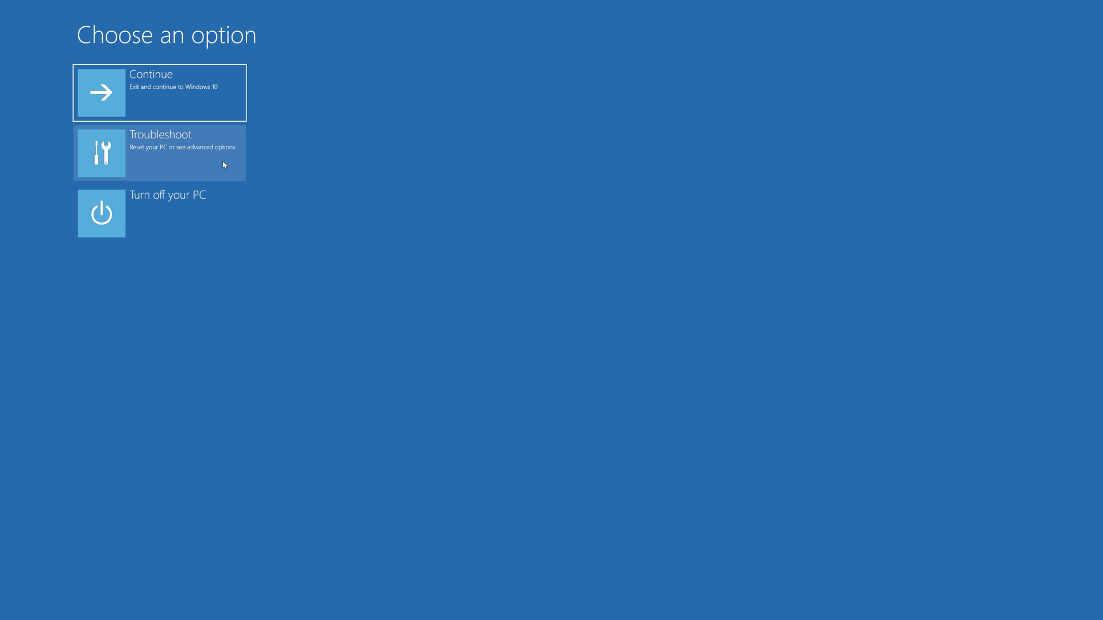
# - Choose Troubleshoot on the Choose an option screen
pyautogui.click(178, 157)
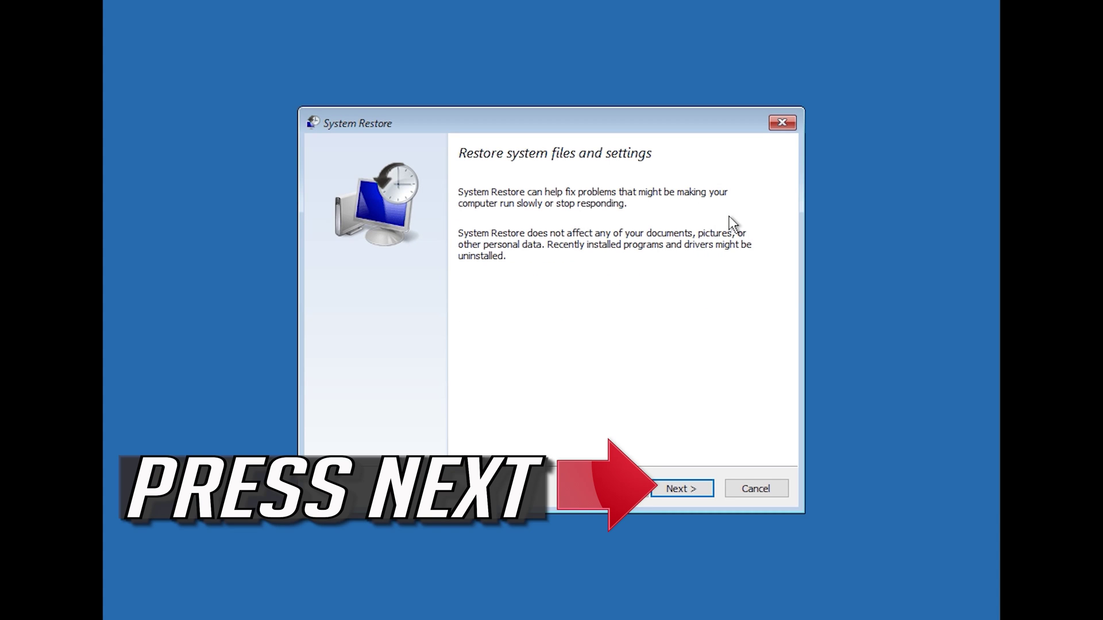
# - Restore to the 1/10/2020 12:21:42 AM point, finishing the wizard and accepting the warning
pyautogui.click(682, 488)
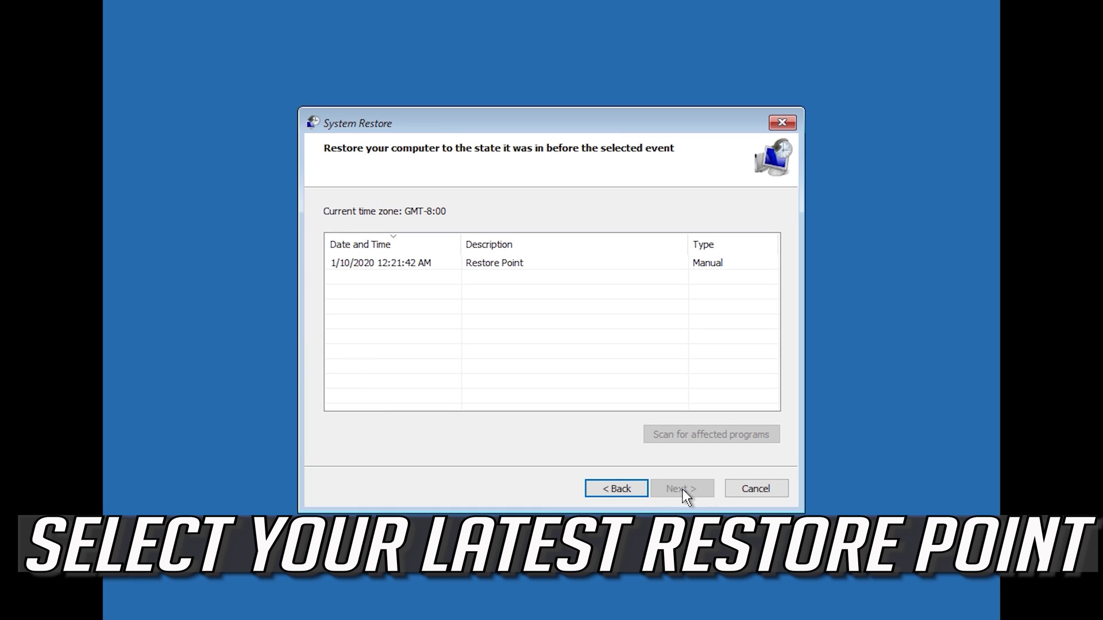
pyautogui.click(332, 262)
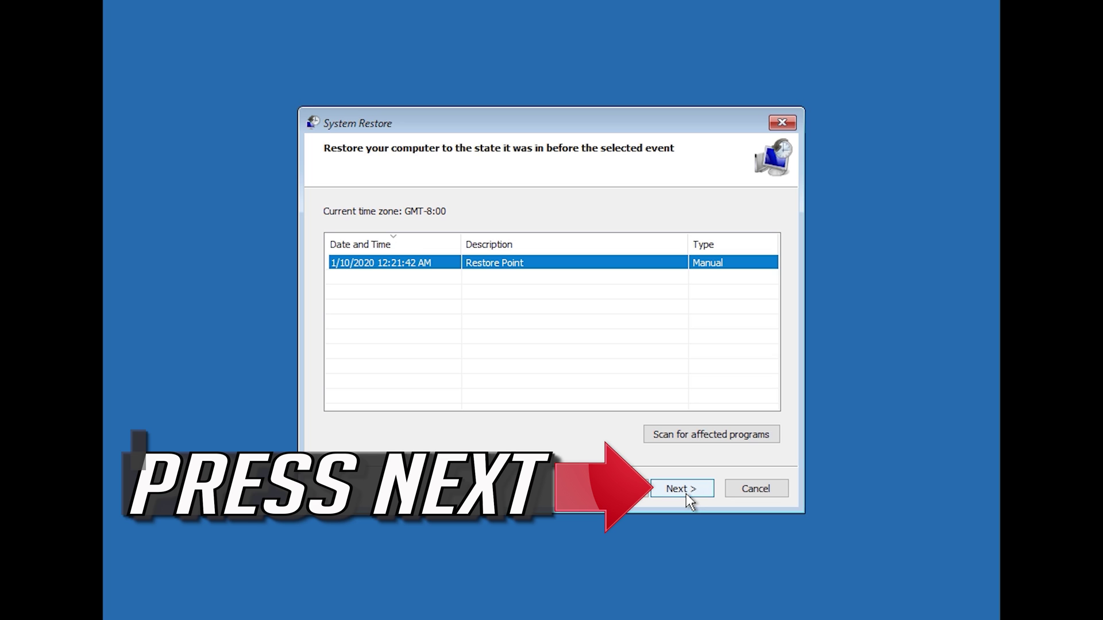
pyautogui.click(682, 489)
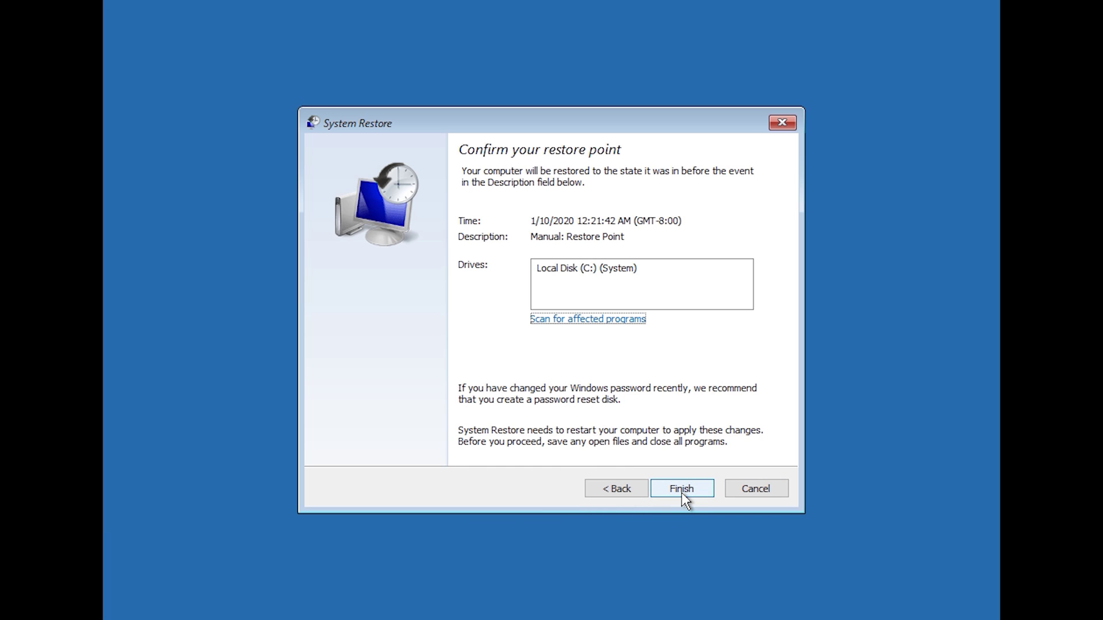
pyautogui.click(681, 489)
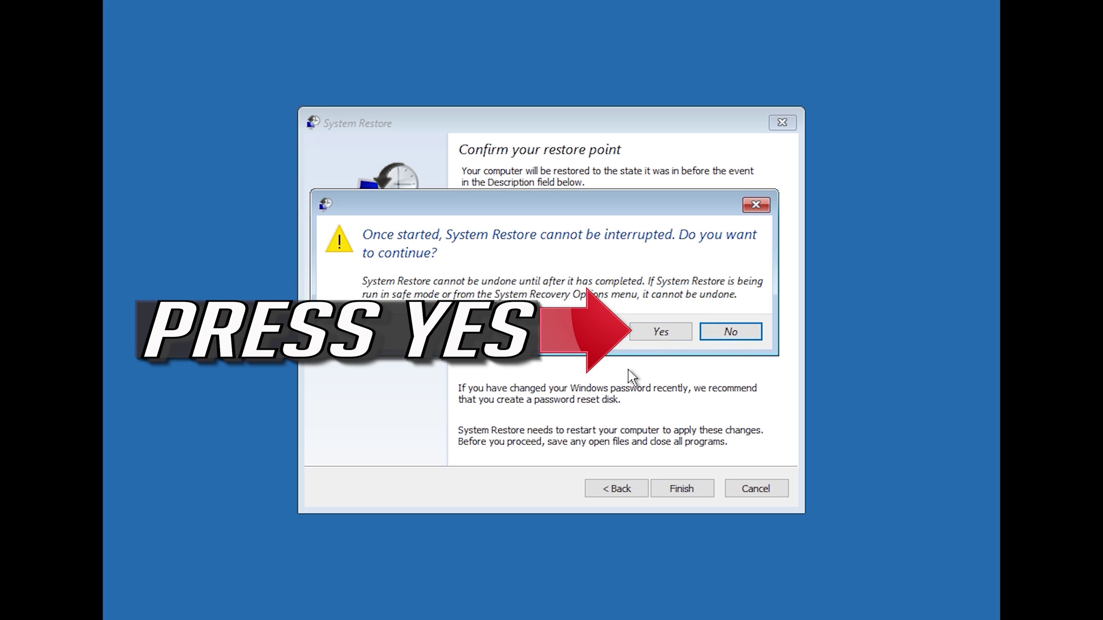
pyautogui.click(656, 338)
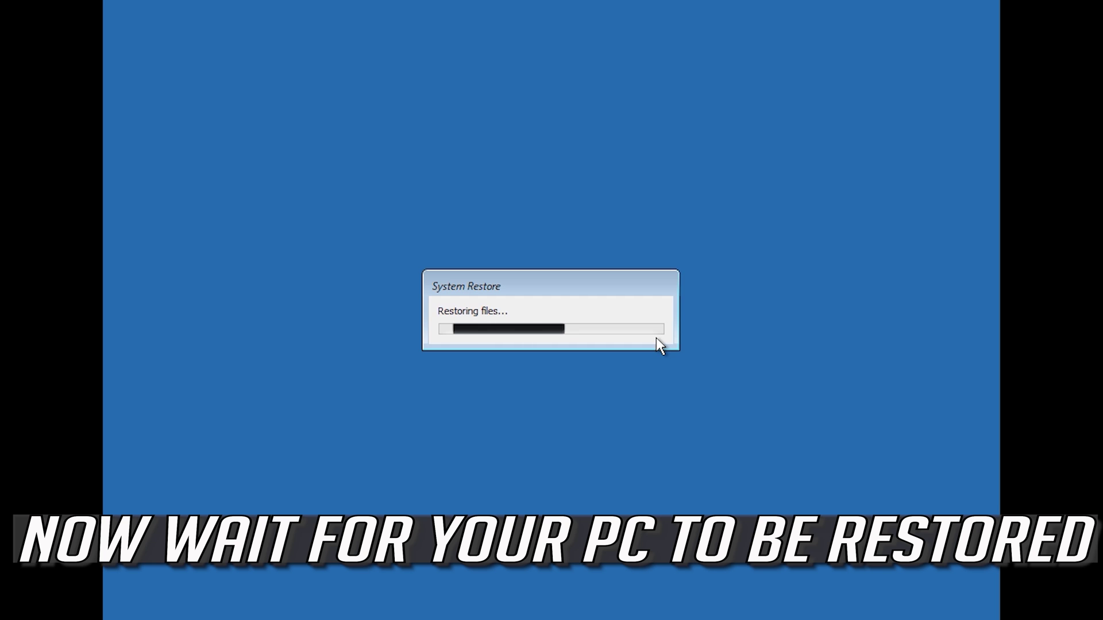